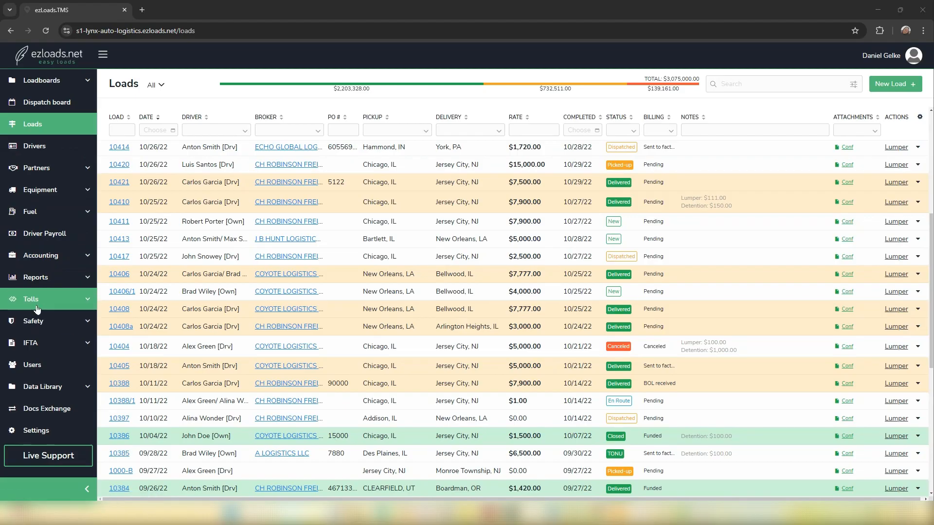
Go to Tolls > Toll Devices in the sidebar to see the device list.
click(78, 303)
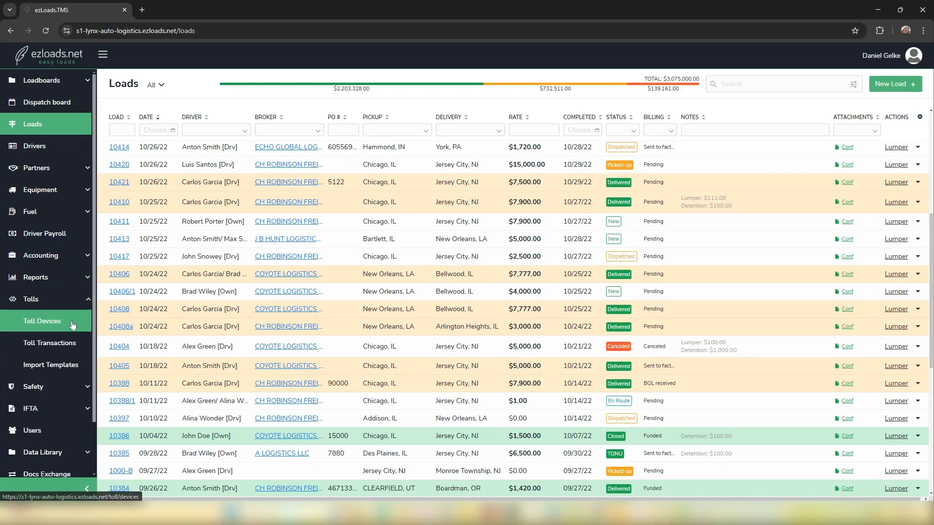
click(76, 322)
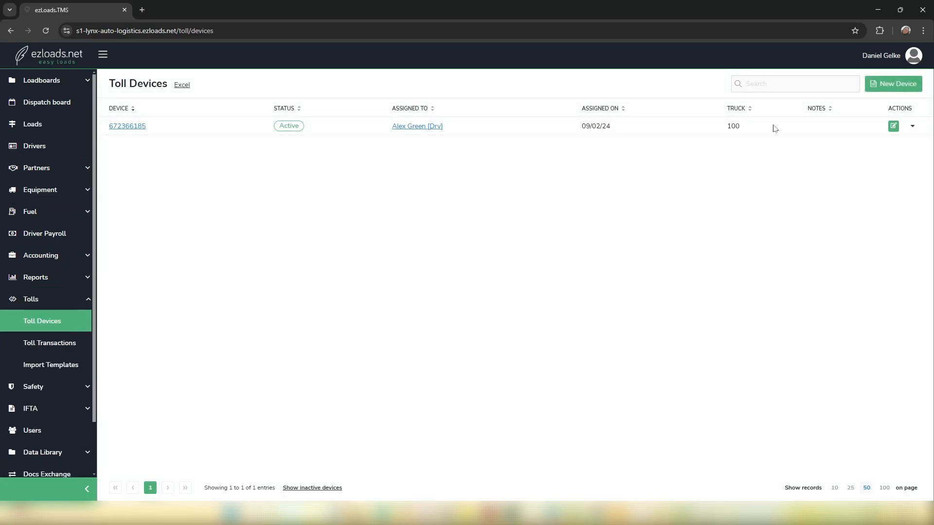
Create toll device 777567569 as active, leaving the truck unassigned.
click(897, 82)
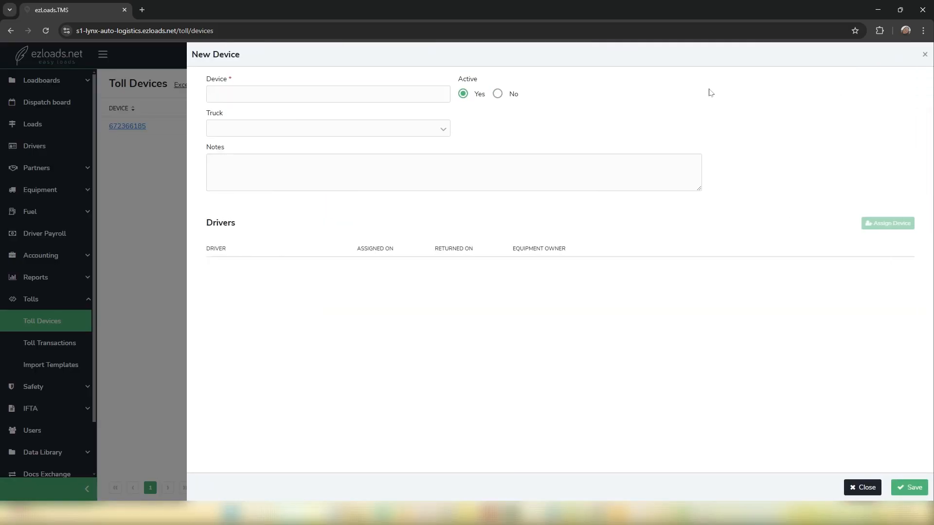
click(405, 98)
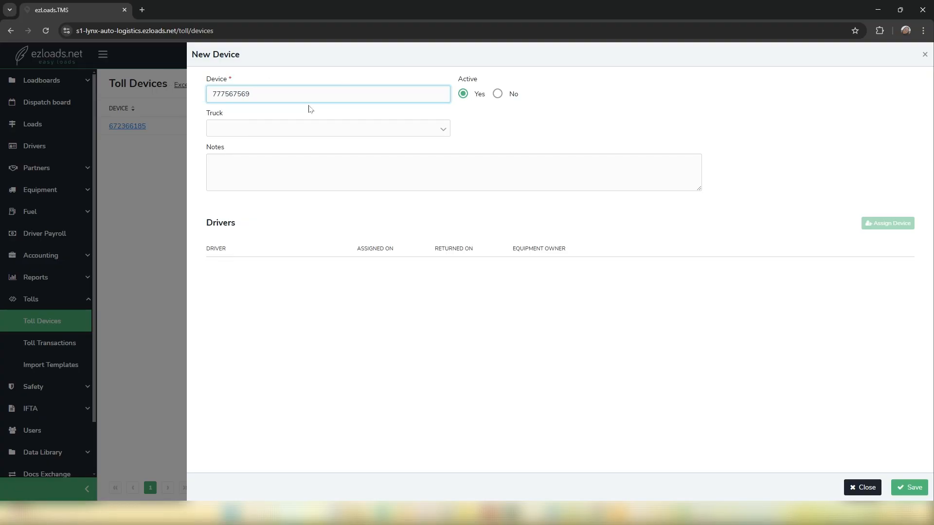
click(443, 129)
click(443, 129)
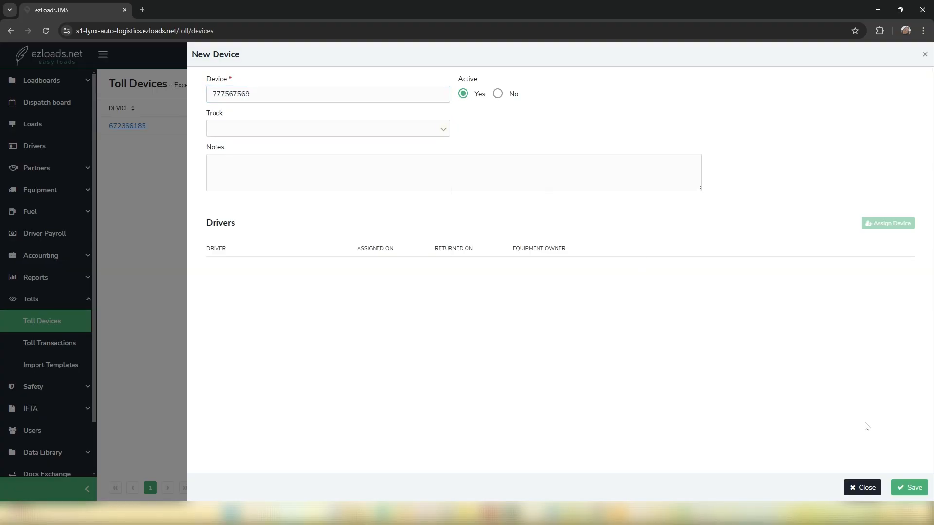
click(909, 488)
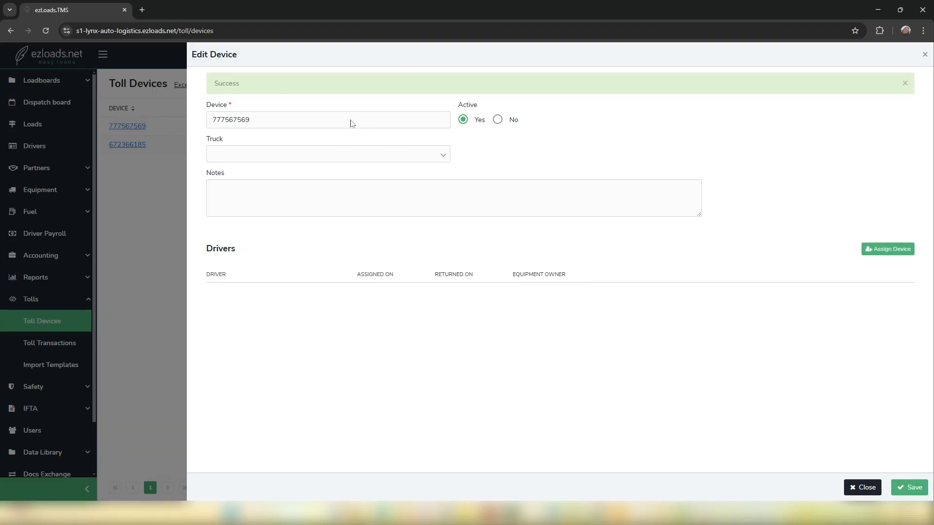
Assign device 777567569 to the driver with an Assigned On date of 10/01/2024.
click(875, 250)
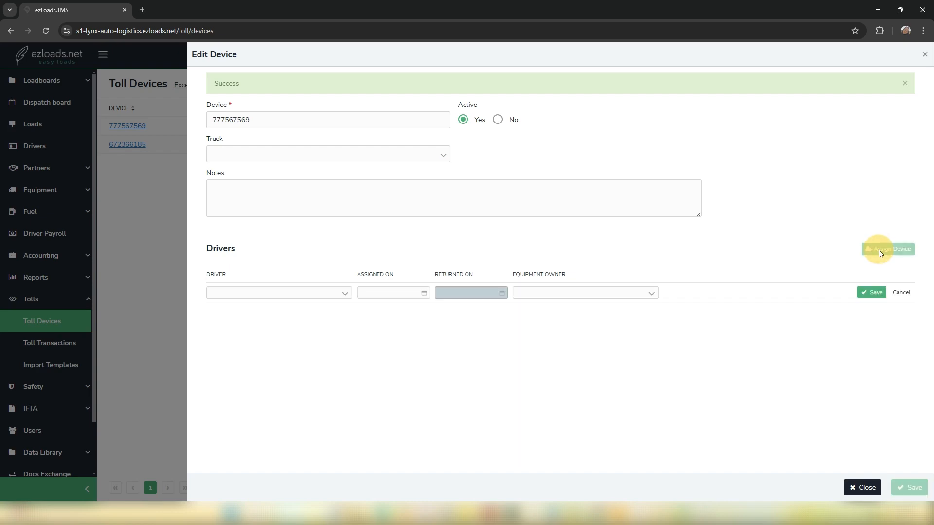
click(346, 294)
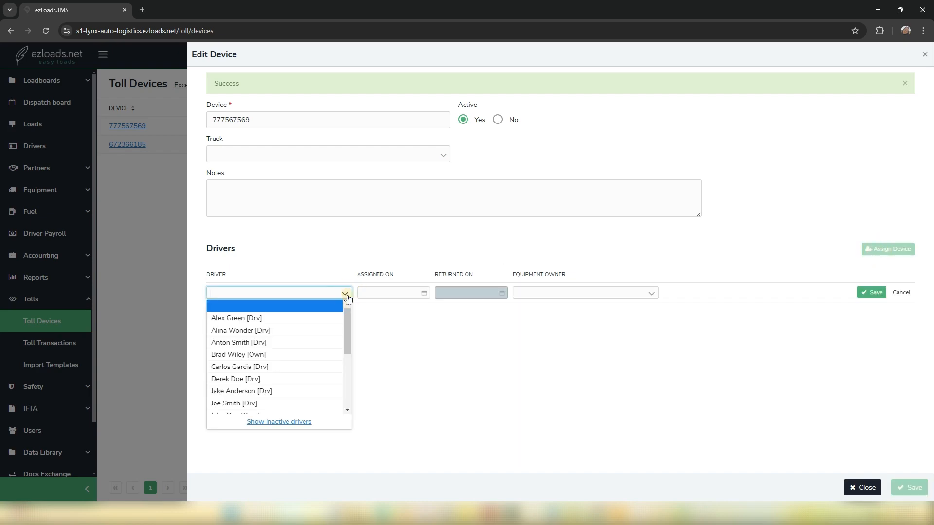
scroll(290, 369, down, 1)
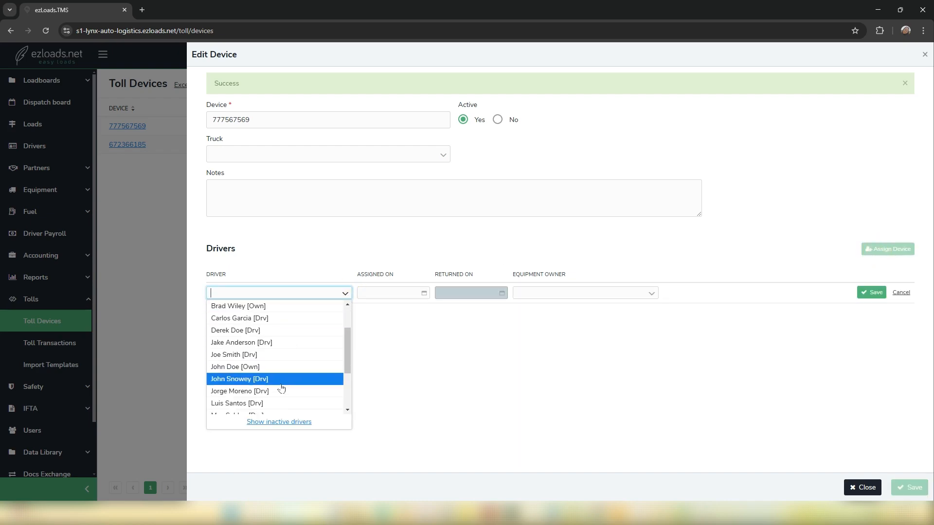
click(279, 384)
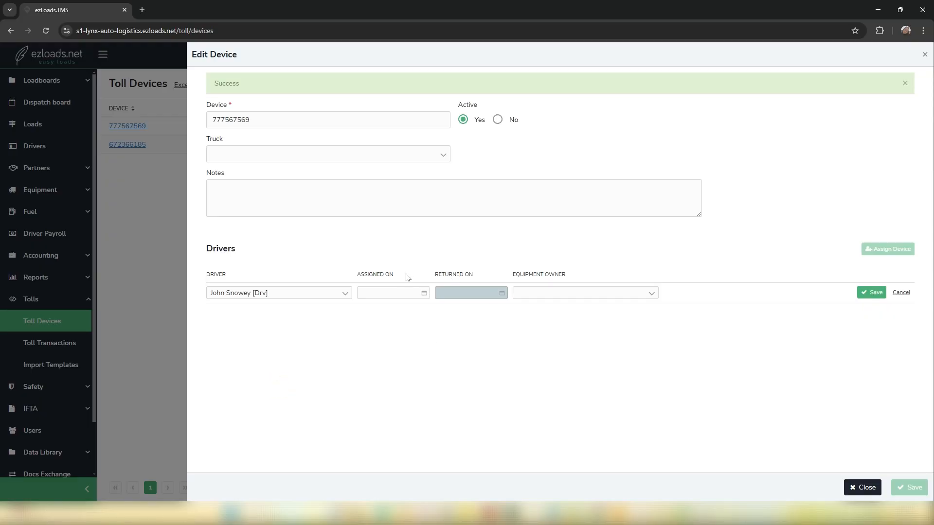
click(424, 294)
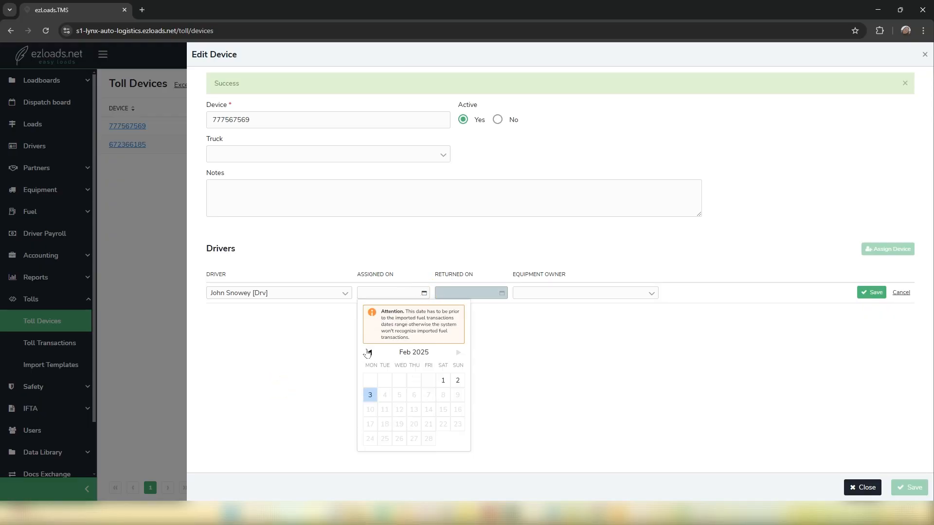
click(370, 352)
click(369, 352)
click(370, 353)
click(369, 352)
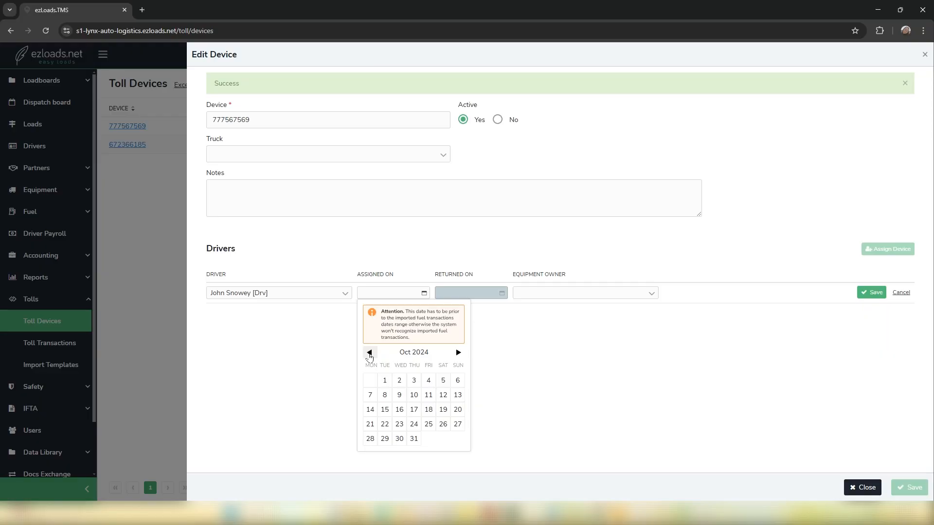
click(385, 381)
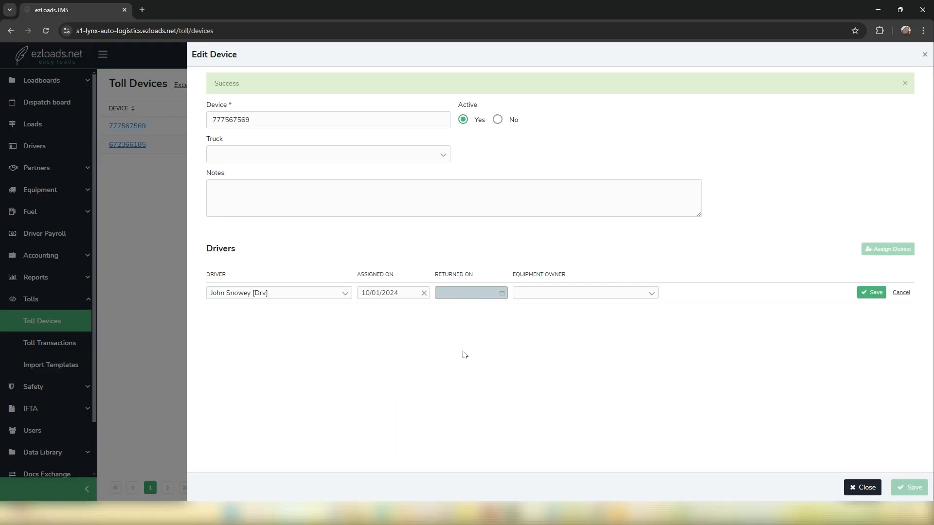
click(872, 292)
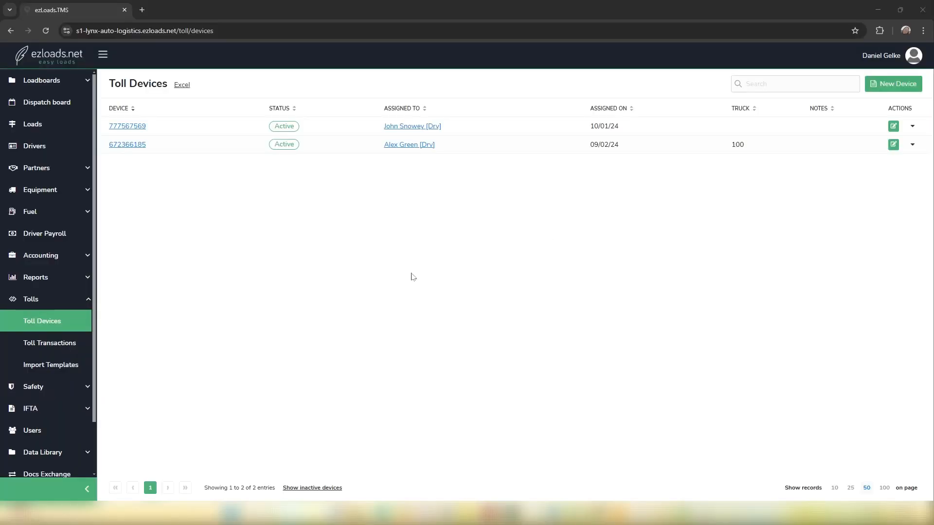
Start a new toll import template named 'Tolls Template'.
click(74, 369)
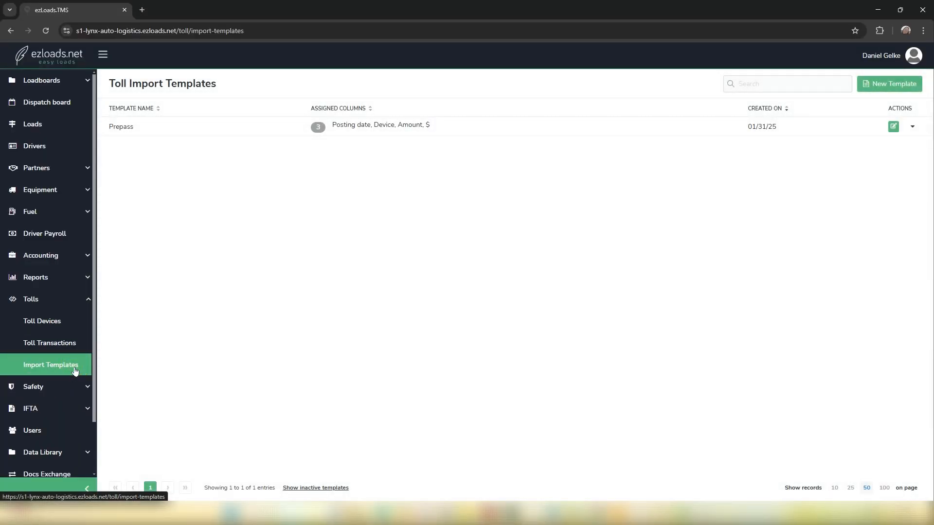
click(871, 86)
click(322, 164)
text(Tolls Template)
Upload Tolls Template.xlsx as the template's source file and edit the Headers Row.
click(251, 220)
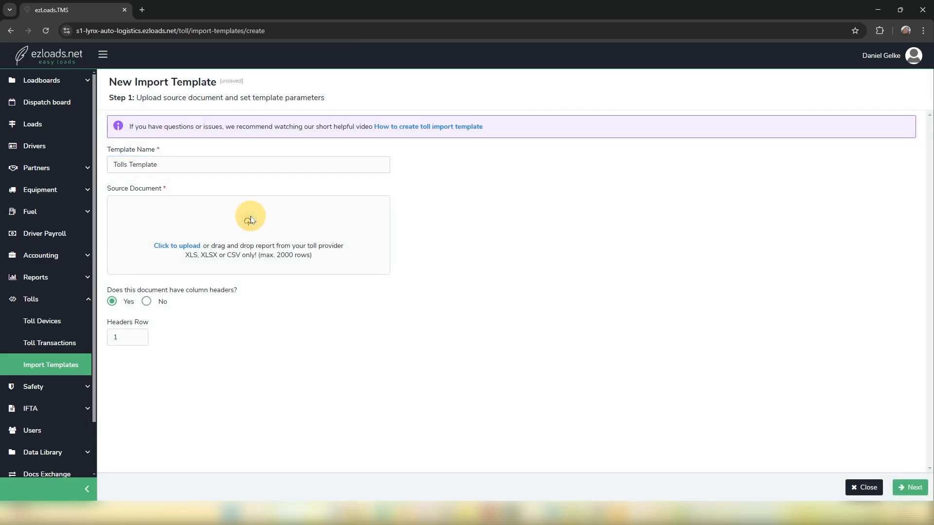
click(170, 105)
click(329, 358)
click(110, 341)
Set headers row to 10 and map the first column to Posting date in MM/DD/YY format.
text(0)
click(910, 487)
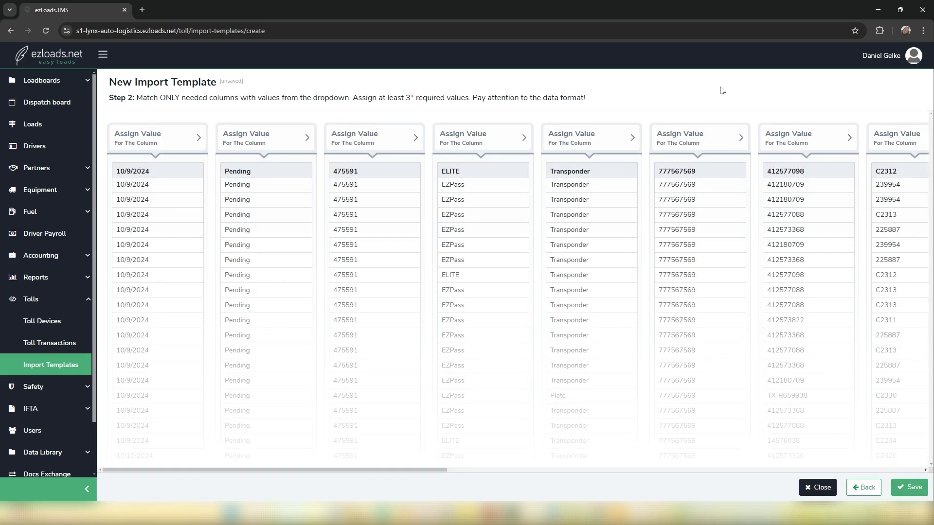
click(186, 140)
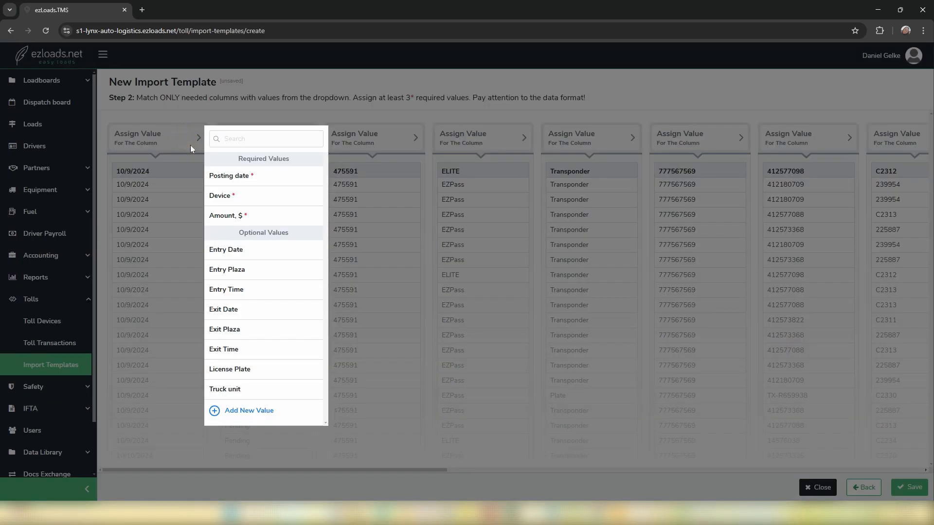
click(220, 174)
click(219, 204)
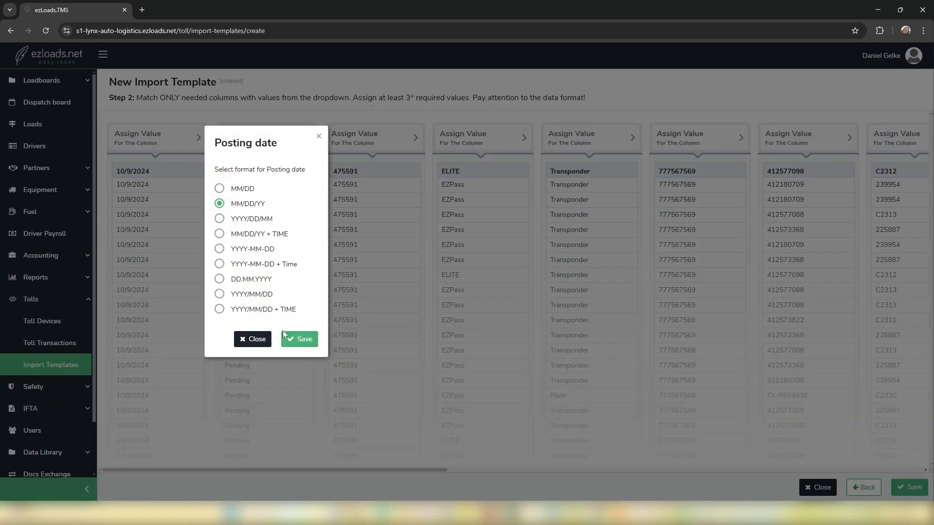
click(299, 339)
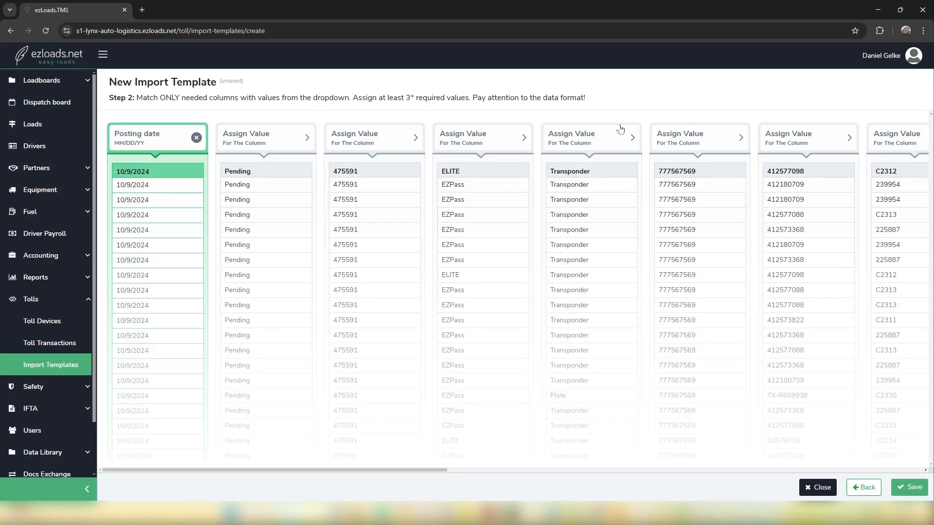
Map the device number column to Device.
click(725, 139)
click(621, 177)
click(620, 224)
drag(436, 470, 880, 344)
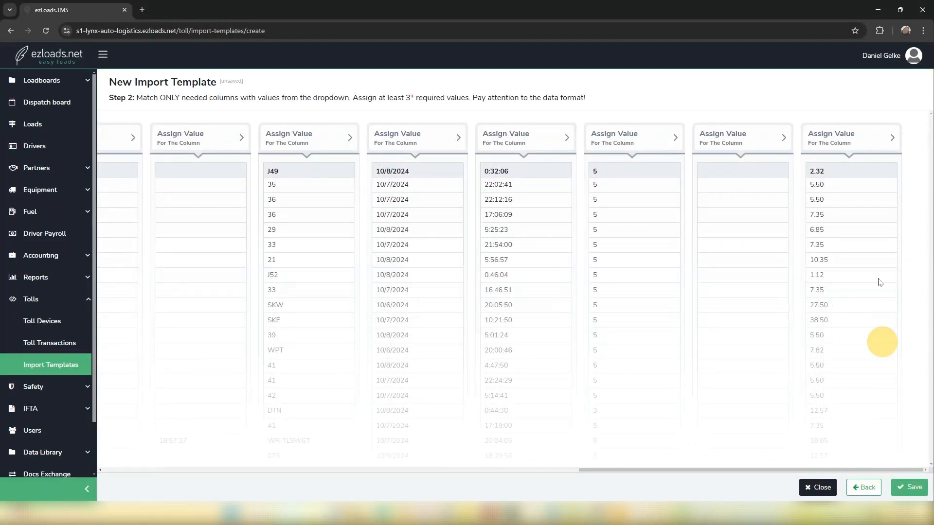
Map the last column to Amount, $ in US format and save the template.
click(865, 131)
click(716, 176)
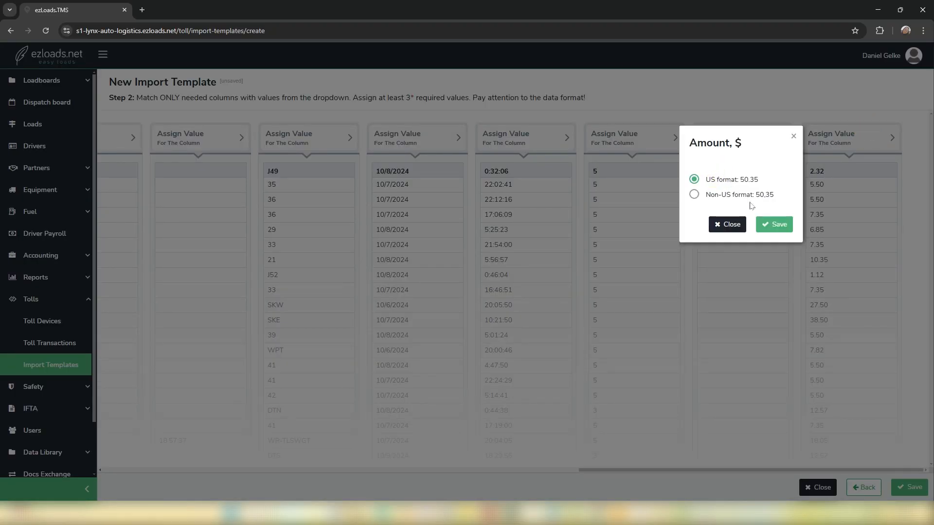
click(773, 225)
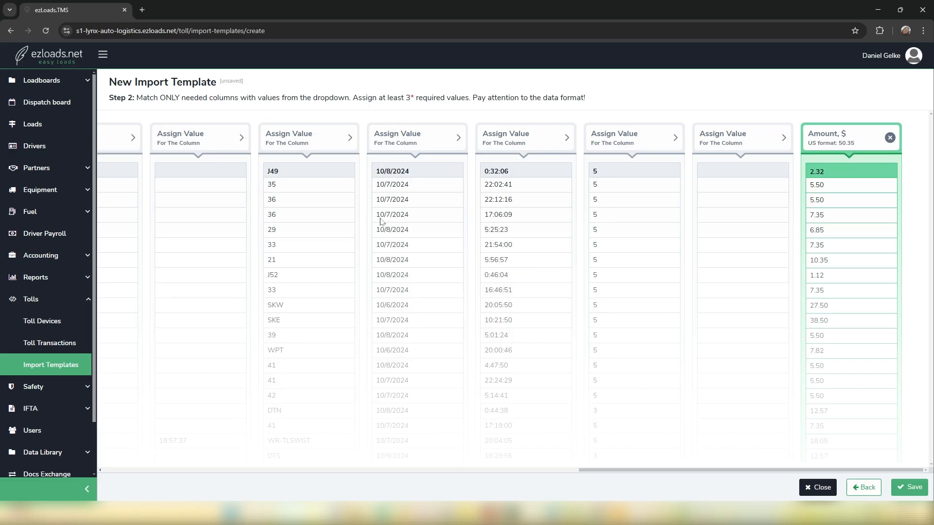
click(439, 137)
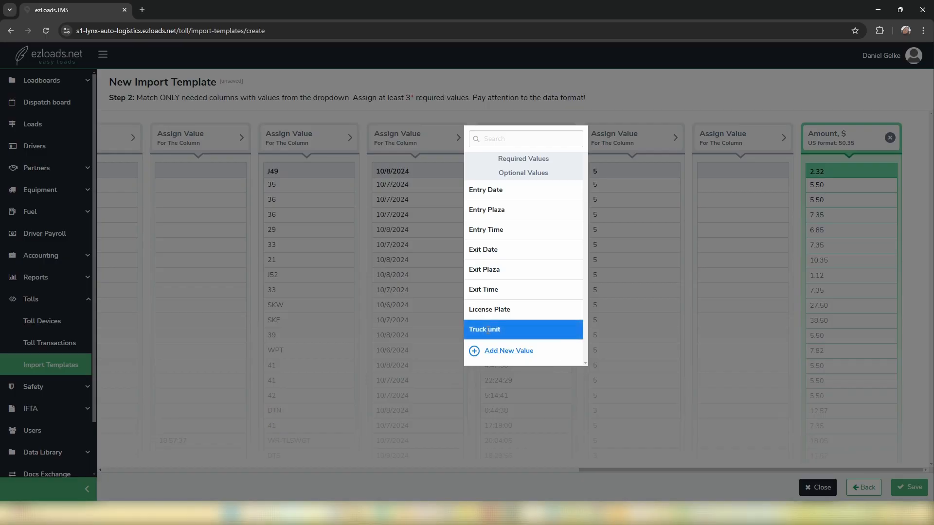
click(464, 119)
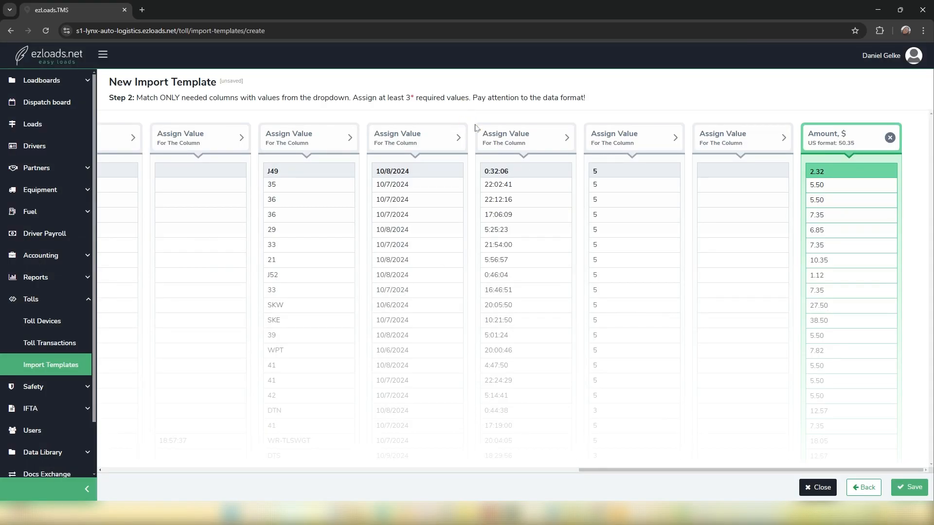
click(910, 487)
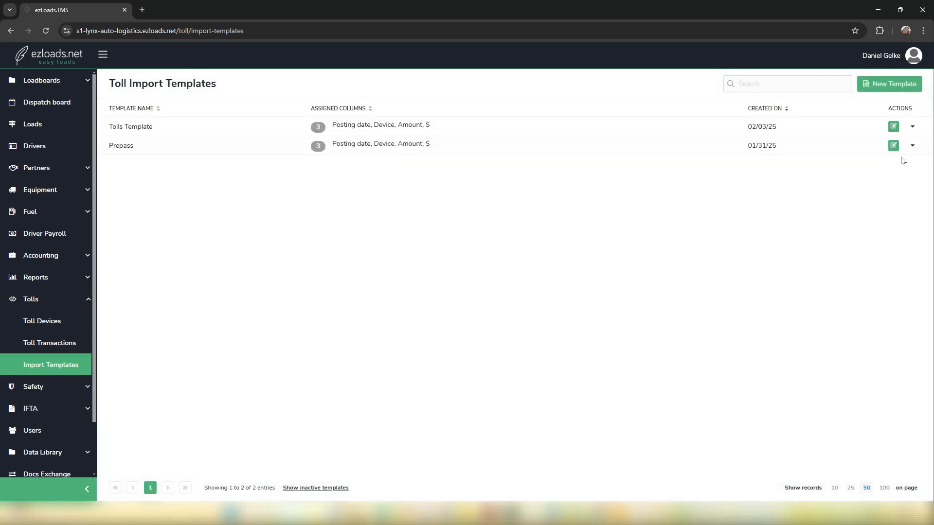
click(912, 127)
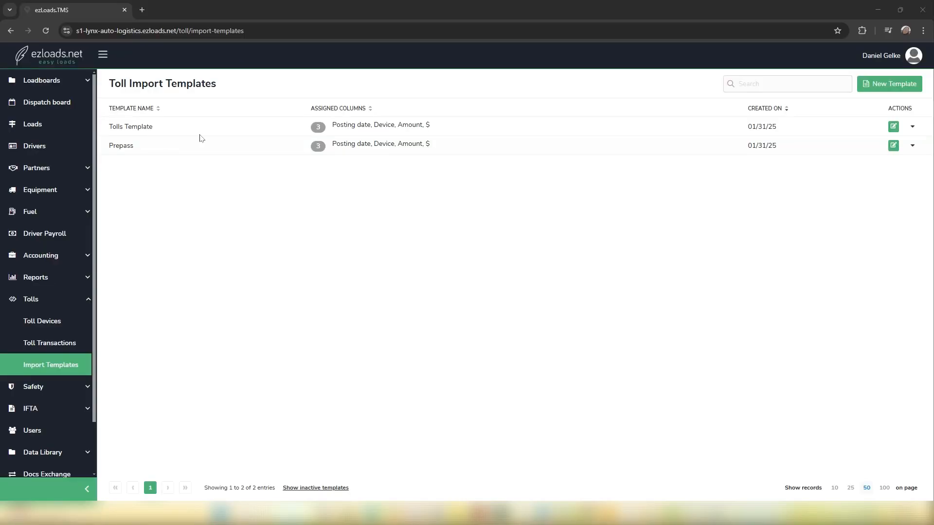
click(73, 343)
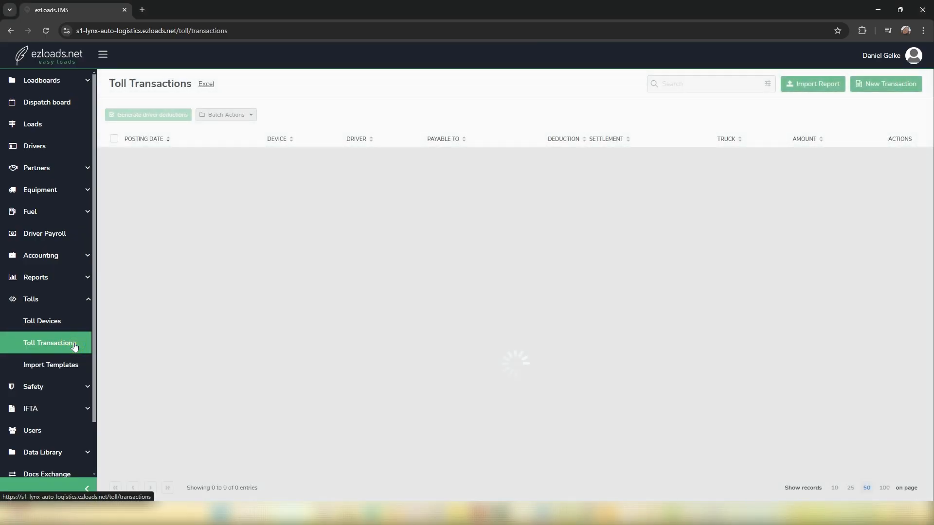
Import the Tolls Template.xlsx report using the Tolls Template import template.
click(806, 85)
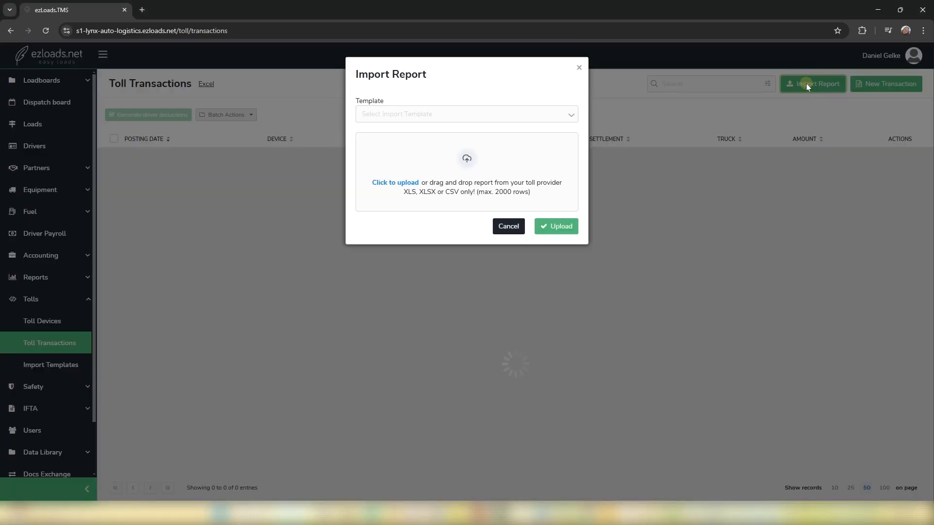
click(509, 112)
click(454, 150)
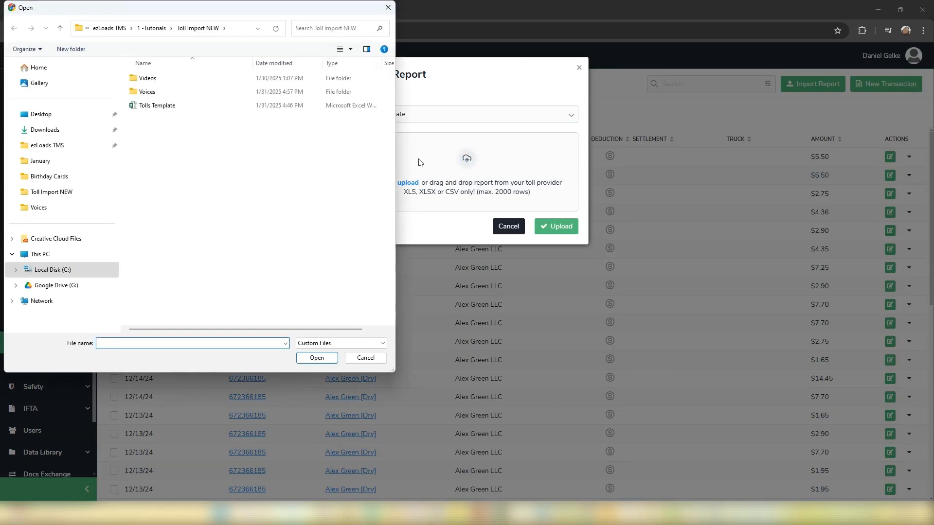
click(165, 106)
click(321, 358)
click(544, 225)
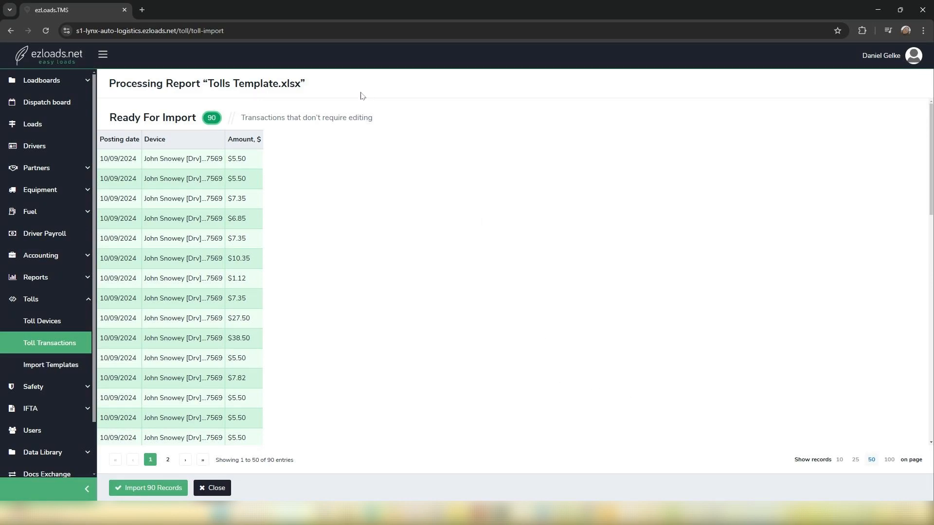
Import the 90 toll records and filter the transactions by the driver.
click(176, 489)
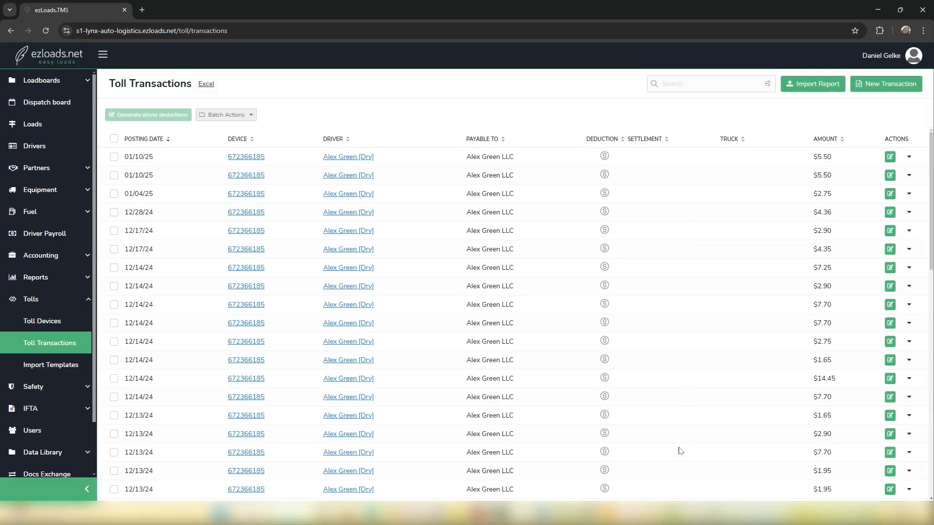
scroll(689, 313, down, 5)
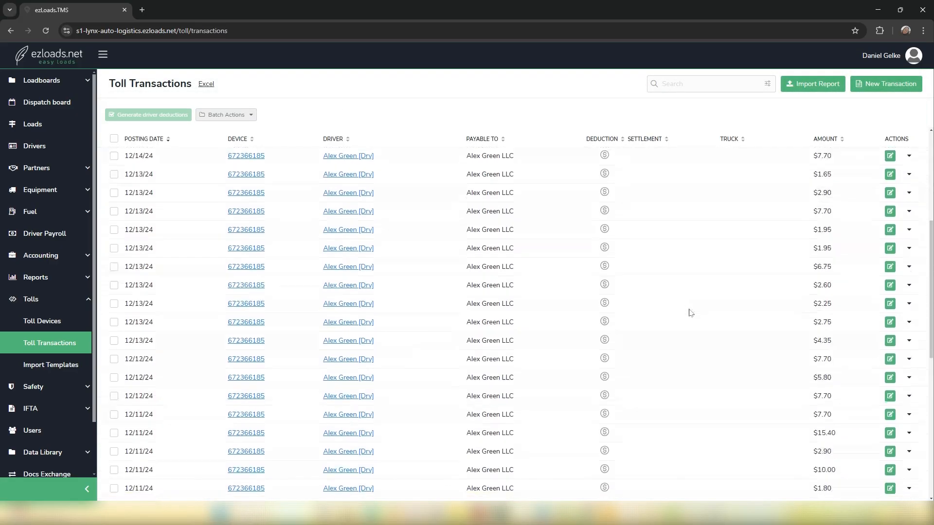
click(767, 84)
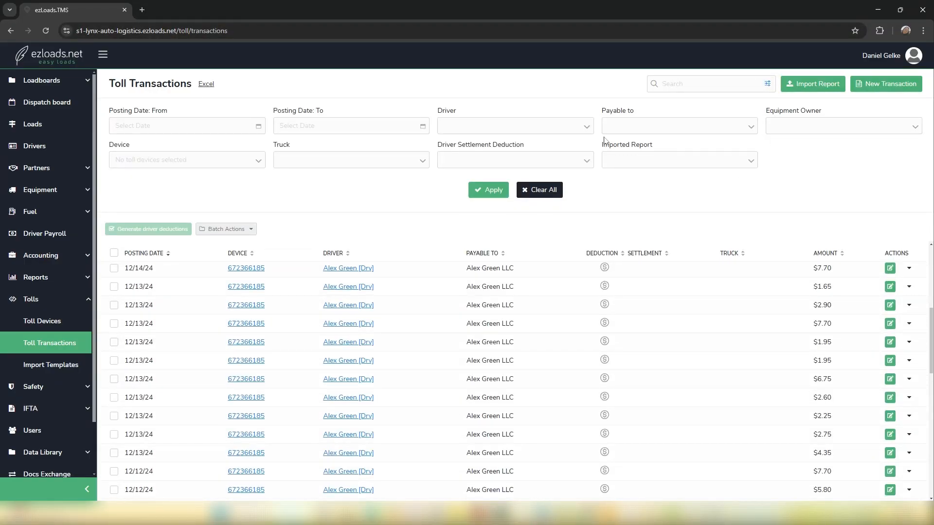
click(555, 126)
scroll(563, 194, down, 2)
click(543, 226)
click(489, 190)
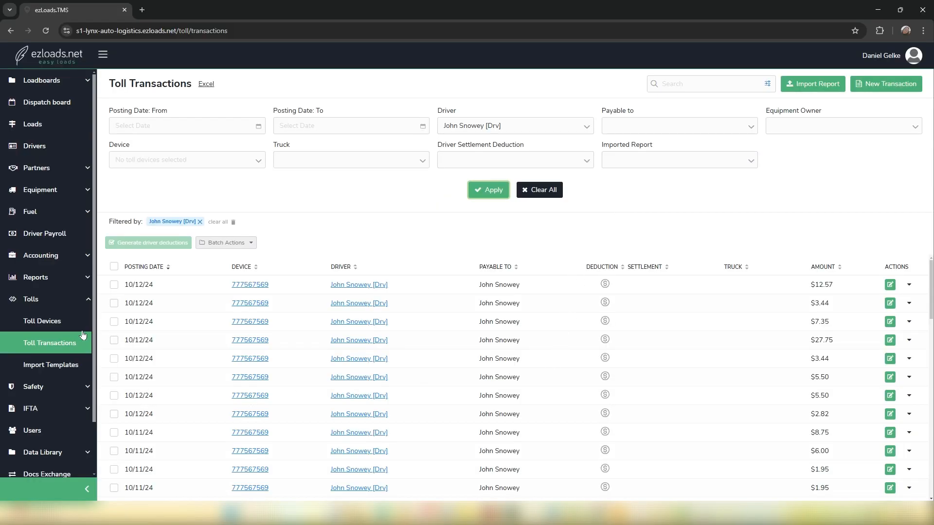
Select all 90 toll transactions and generate driver deductions for them.
click(112, 287)
click(114, 303)
click(114, 301)
click(113, 287)
click(114, 266)
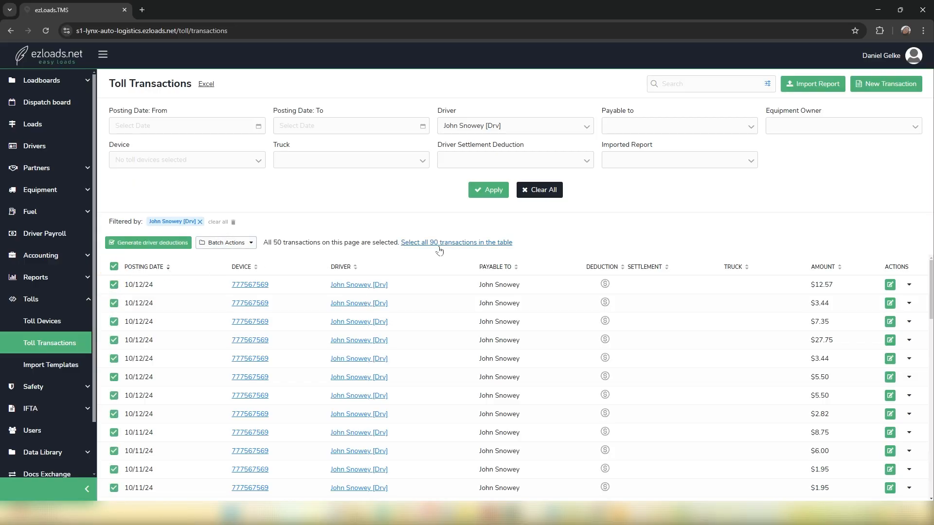
click(488, 247)
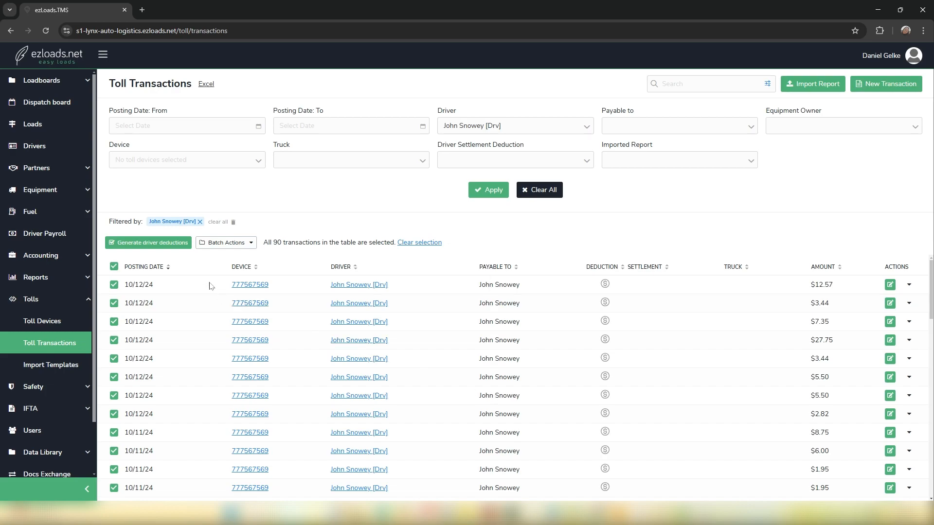
click(185, 245)
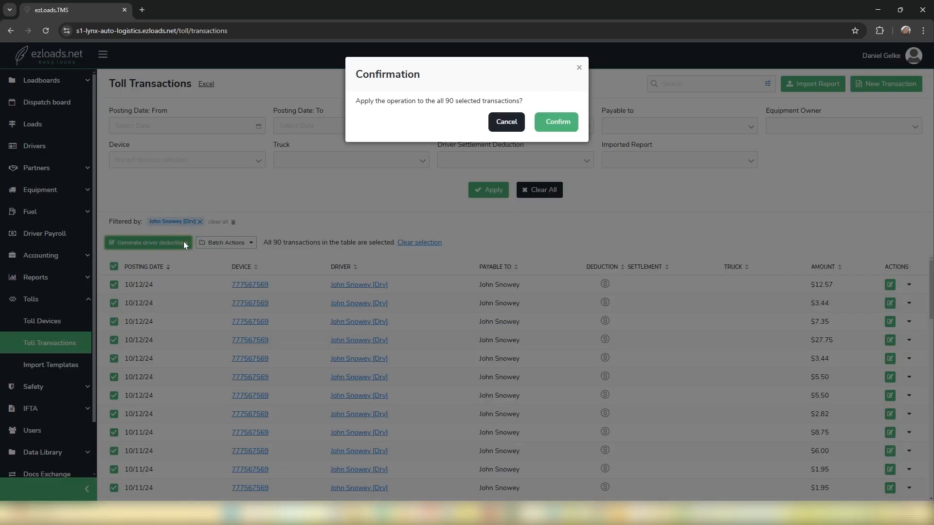
click(557, 122)
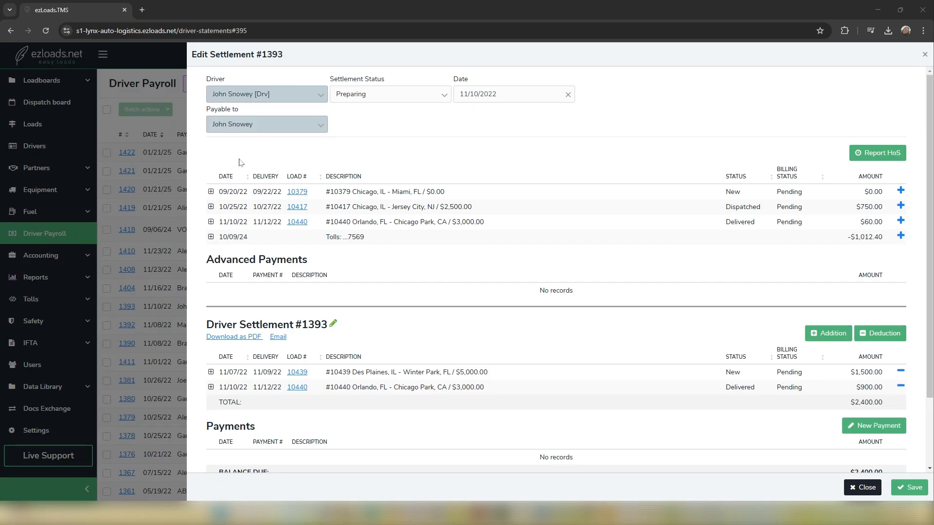
Add the -$1.12, -$12.57, -$5.50 tolls and all remaining tolls to settlement #1393.
click(211, 237)
scroll(417, 263, down, 3)
scroll(413, 279, up, 3)
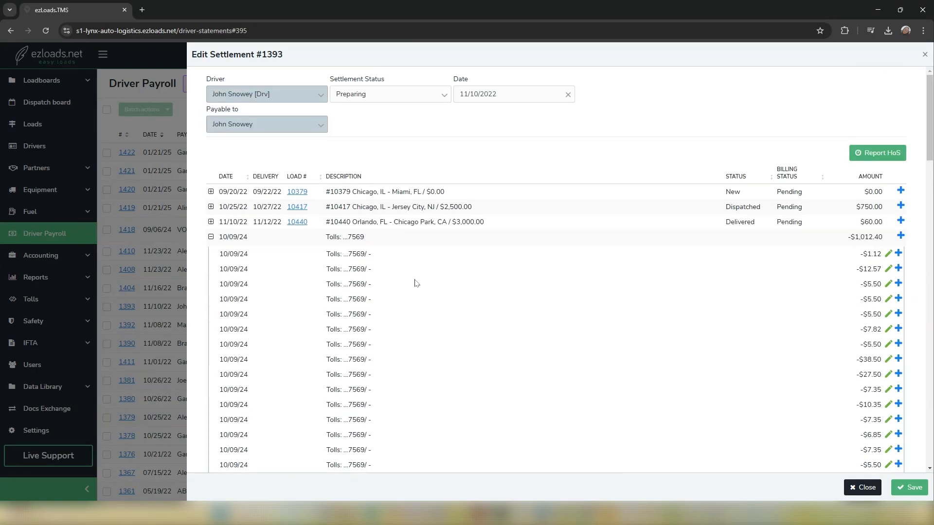
click(898, 254)
click(898, 254)
click(899, 254)
click(211, 238)
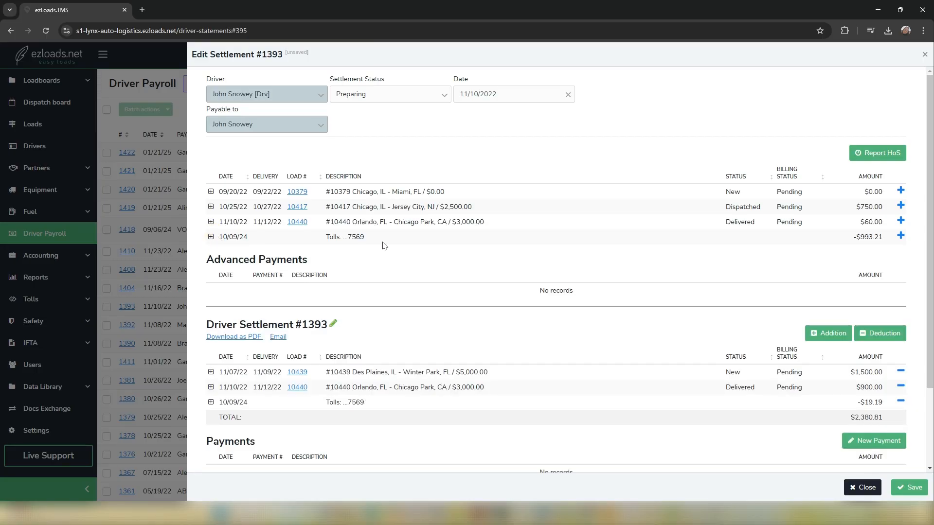
click(901, 237)
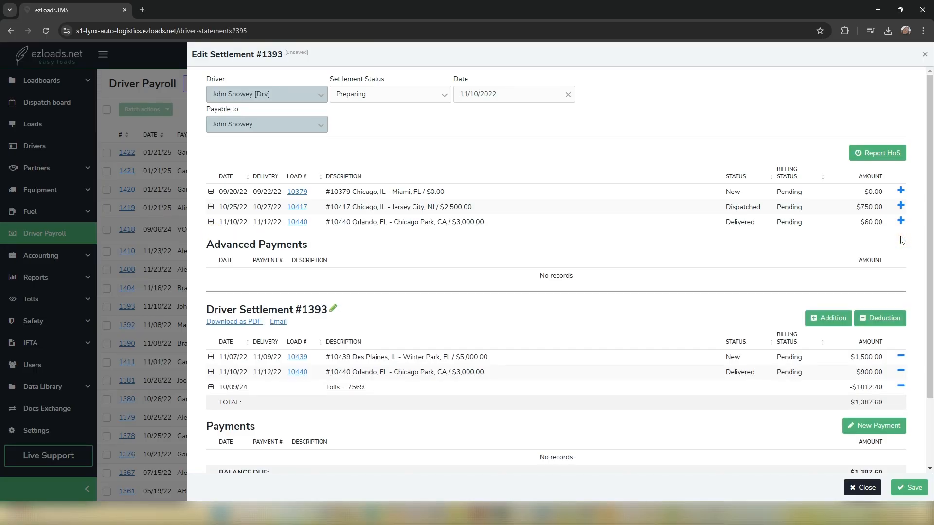
scroll(902, 239, down, 2)
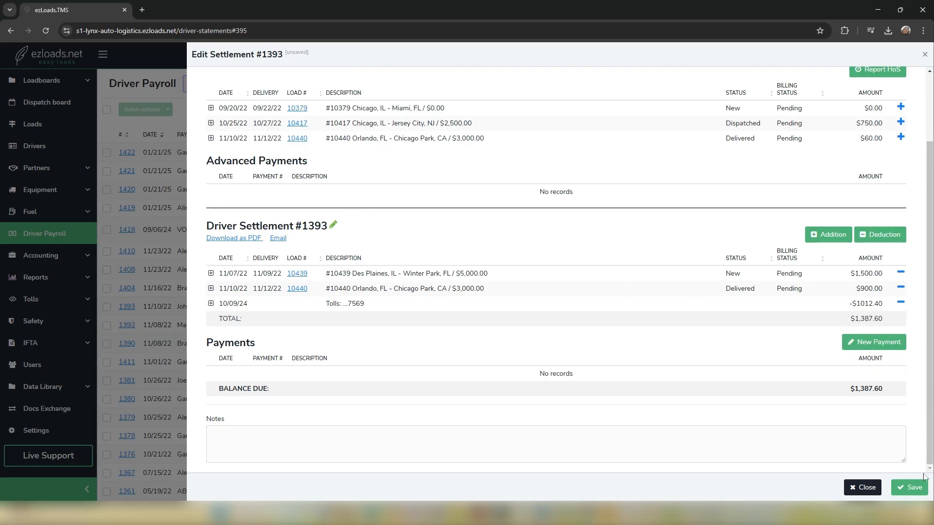
Save settlement #1393 and review its PDF showing the $1,387.60 total.
click(910, 488)
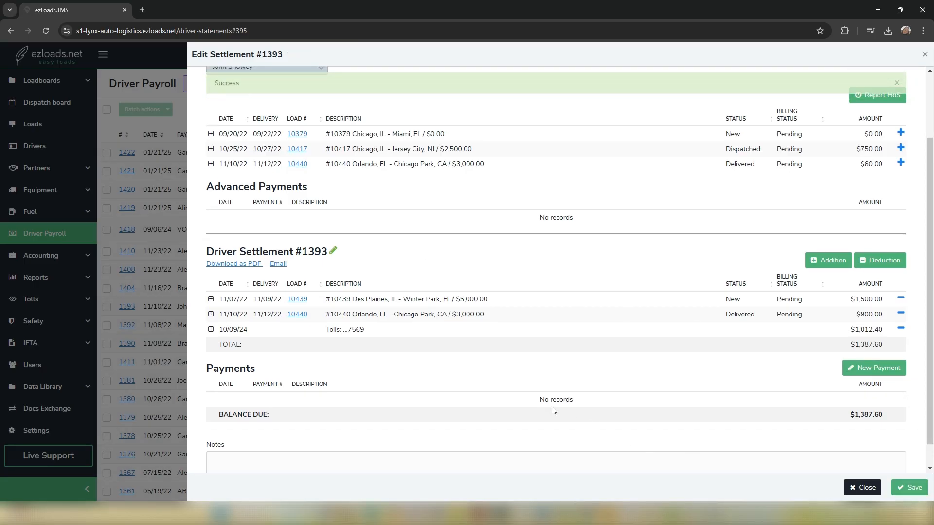
click(234, 264)
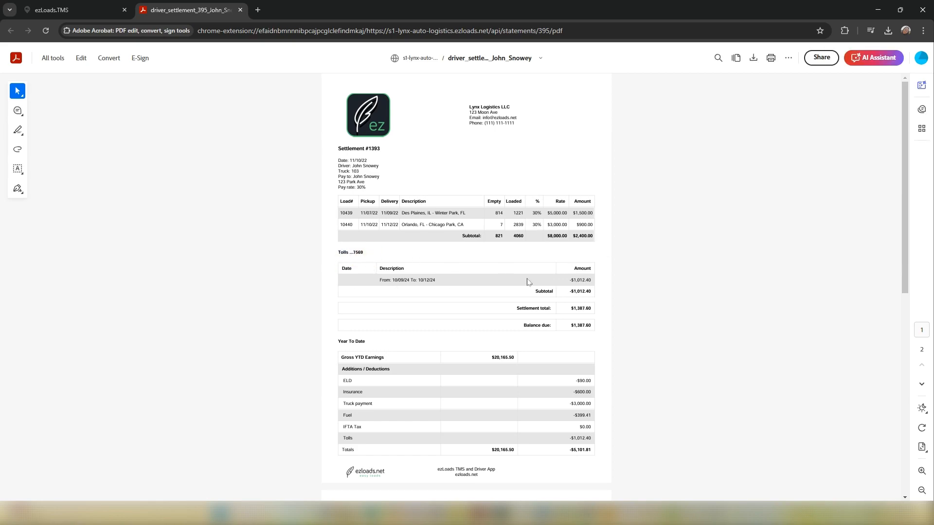
click(241, 9)
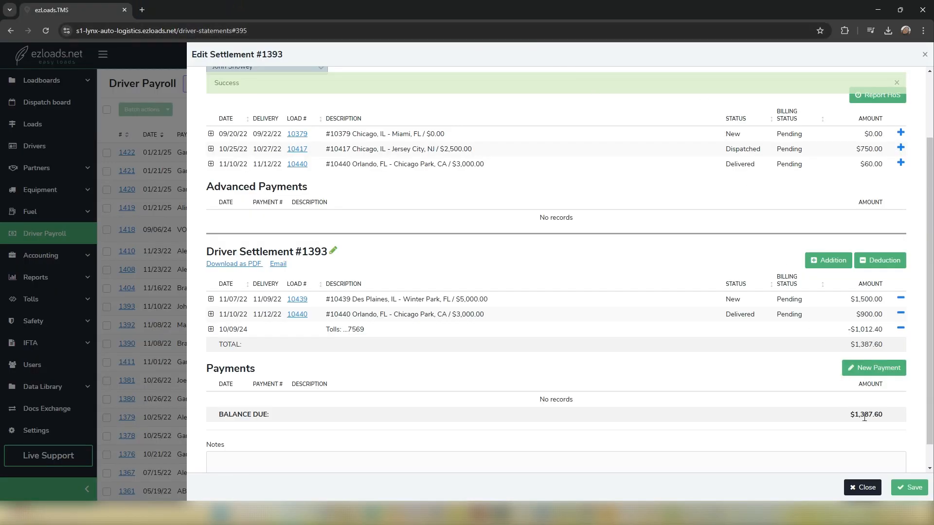
Clear the Group toll transactions option in My Company's Settlement Settings.
click(864, 488)
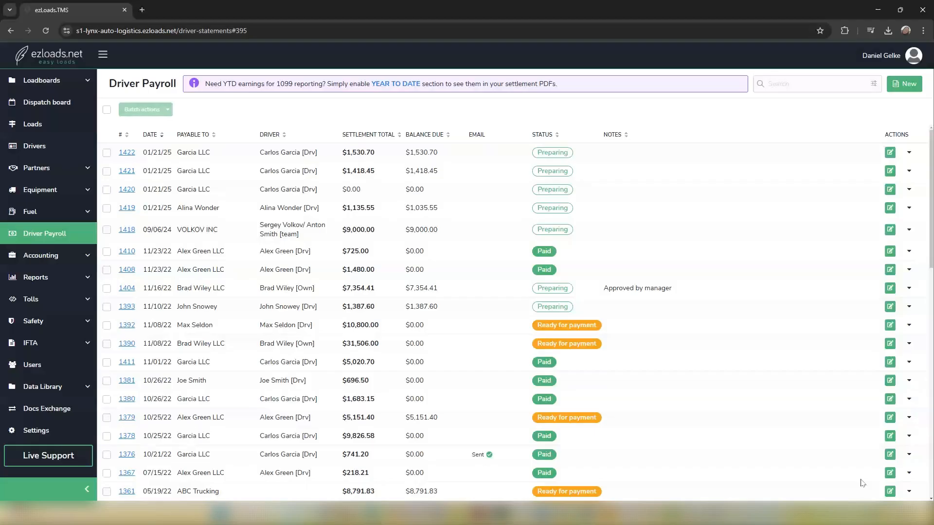
click(913, 55)
click(883, 111)
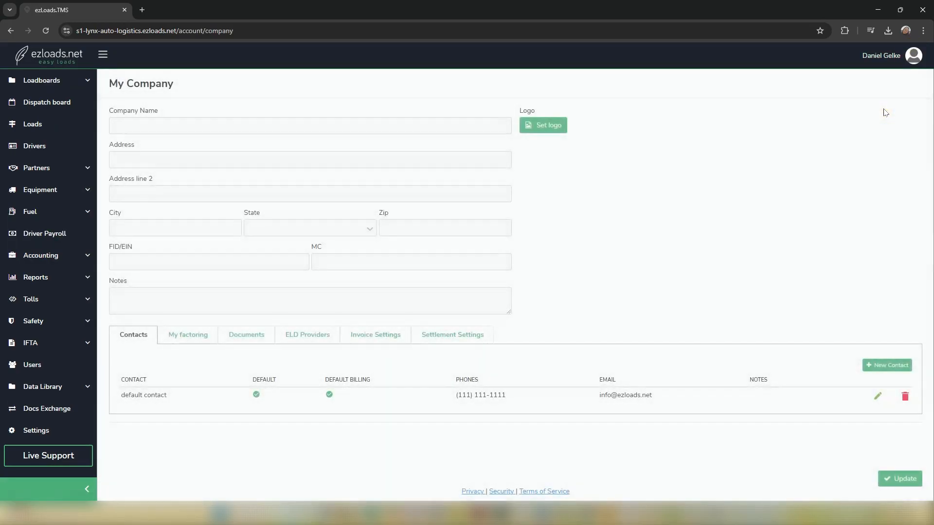
click(464, 341)
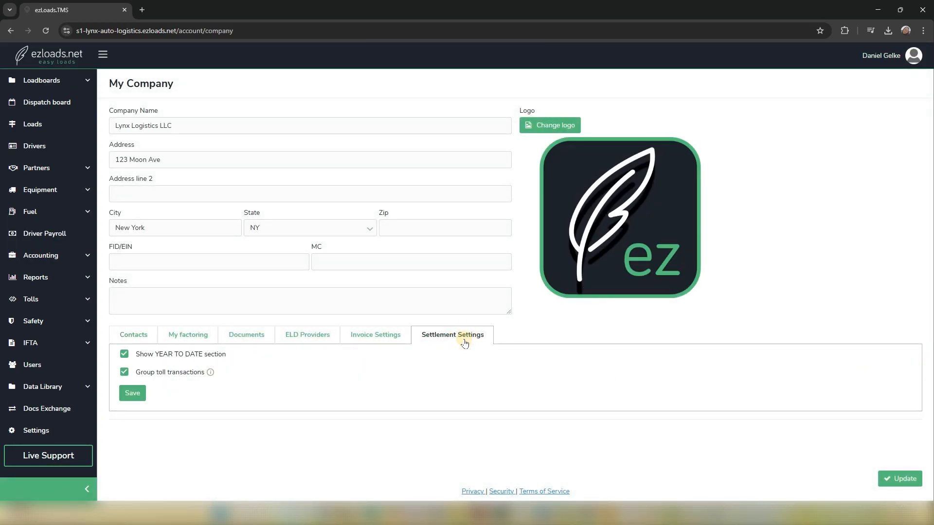
click(125, 373)
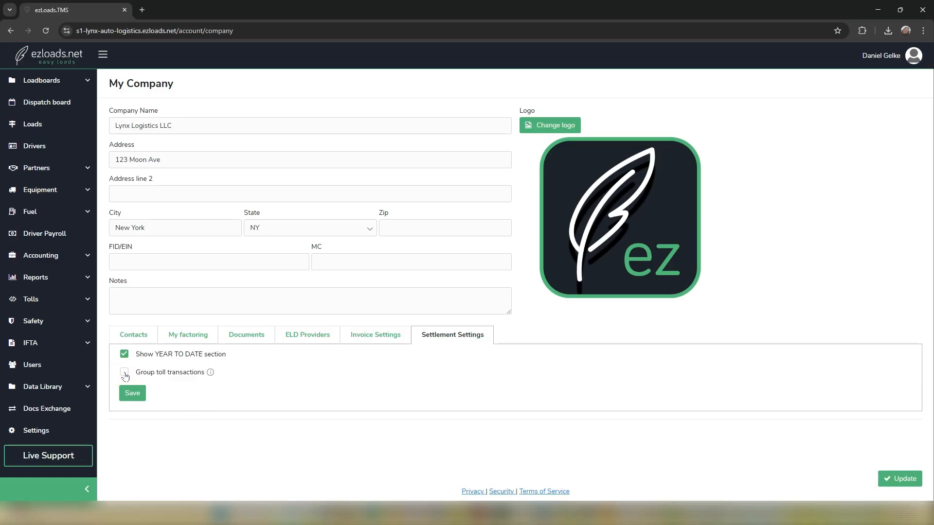
click(125, 373)
click(124, 373)
Save the settlement settings and reopen settlement #1393 from Driver Payroll.
click(132, 393)
click(897, 480)
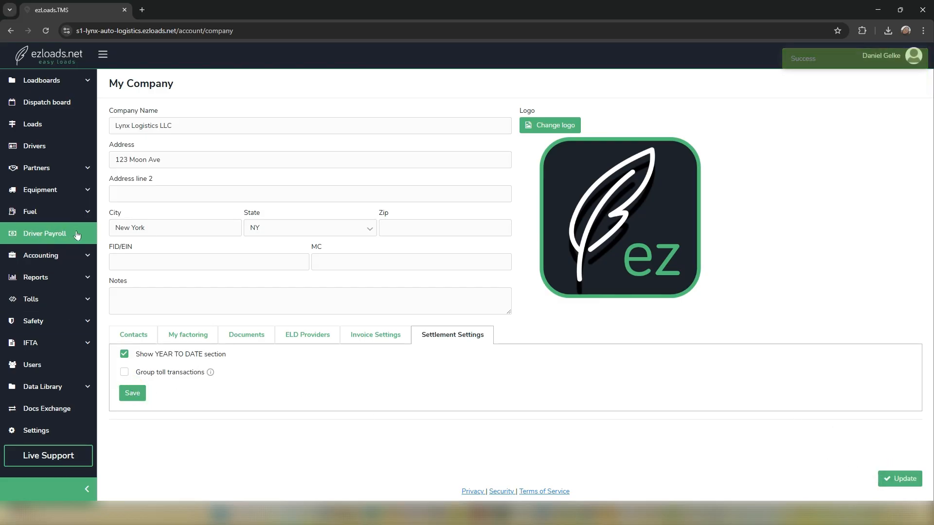
click(78, 235)
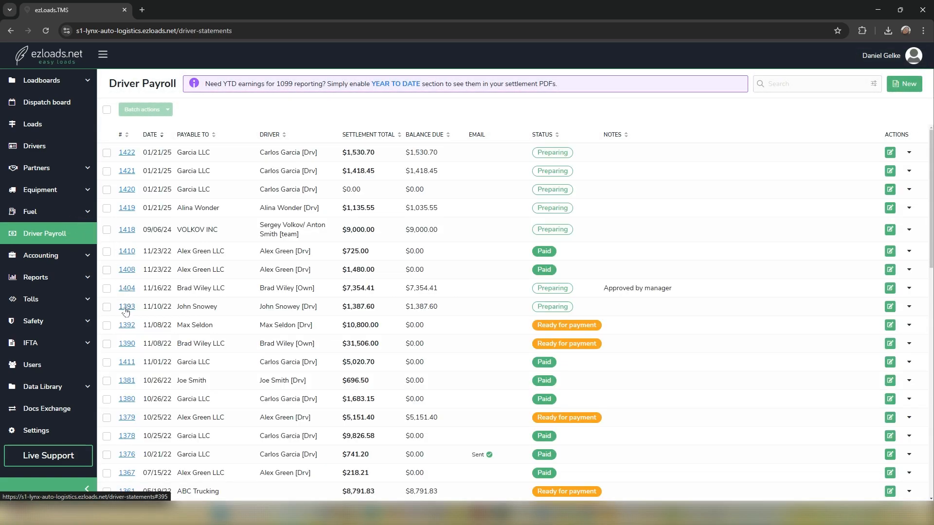
click(126, 307)
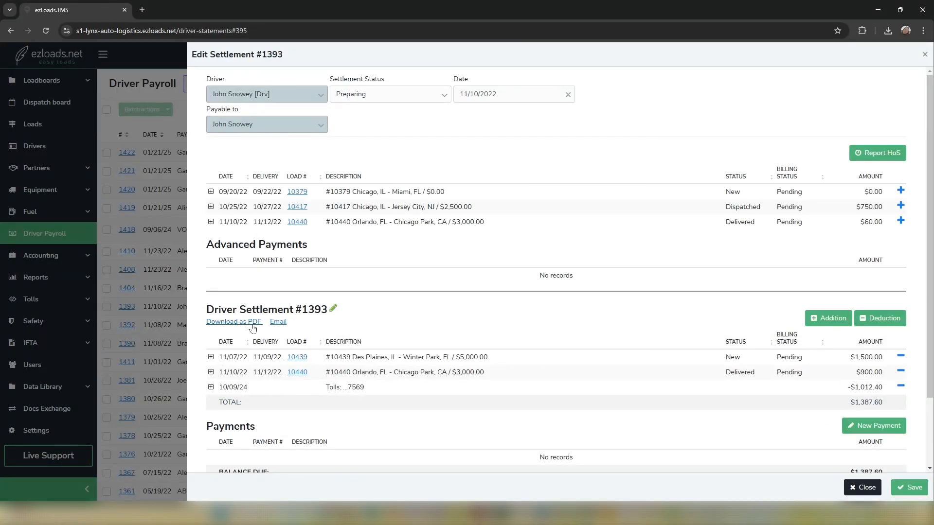
Download settlement #1393 as a PDF and scroll through its individual toll lines.
click(252, 323)
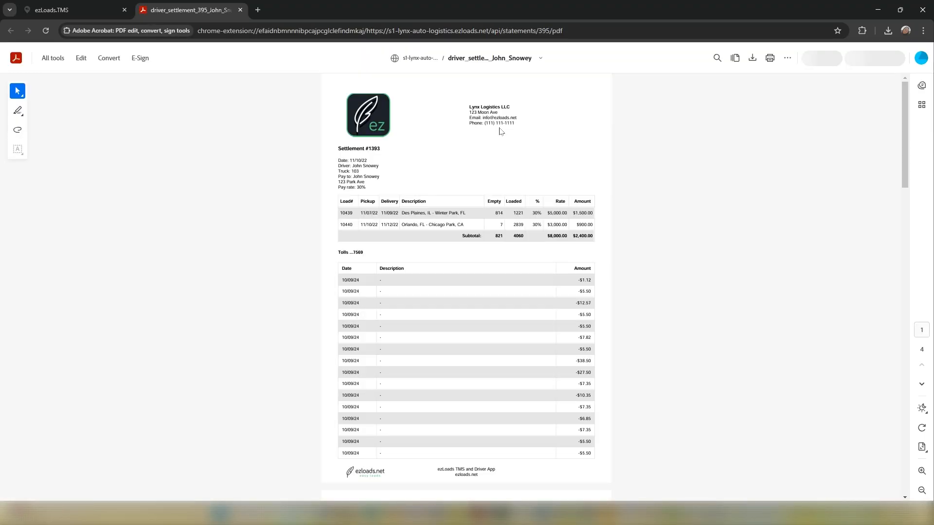
scroll(369, 272, down, 15)
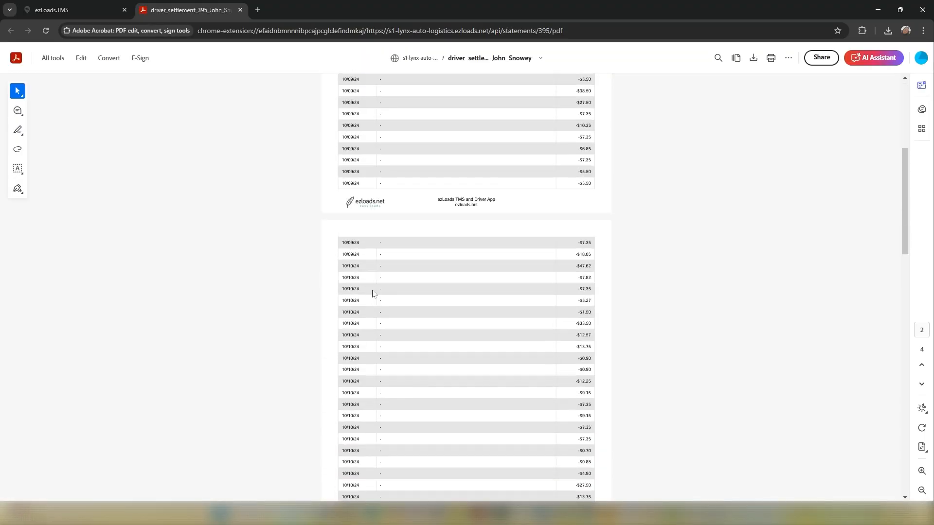
scroll(378, 294, up, 15)
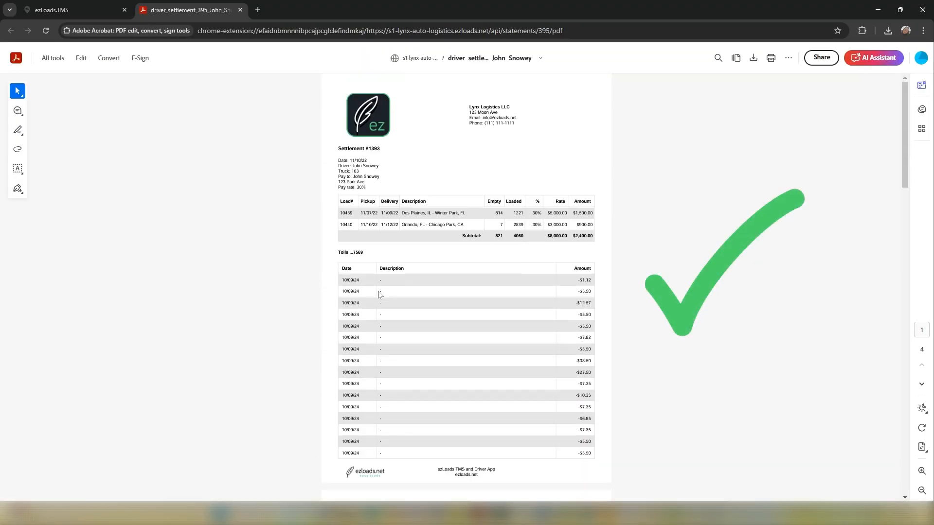